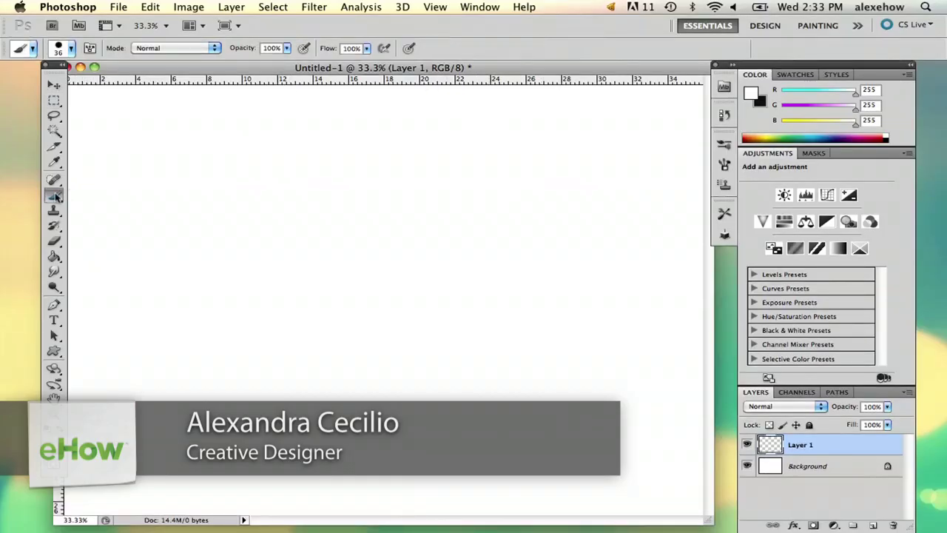
- Set the foreground to near-black and the brush to a 3 px hard round tip
key(x)
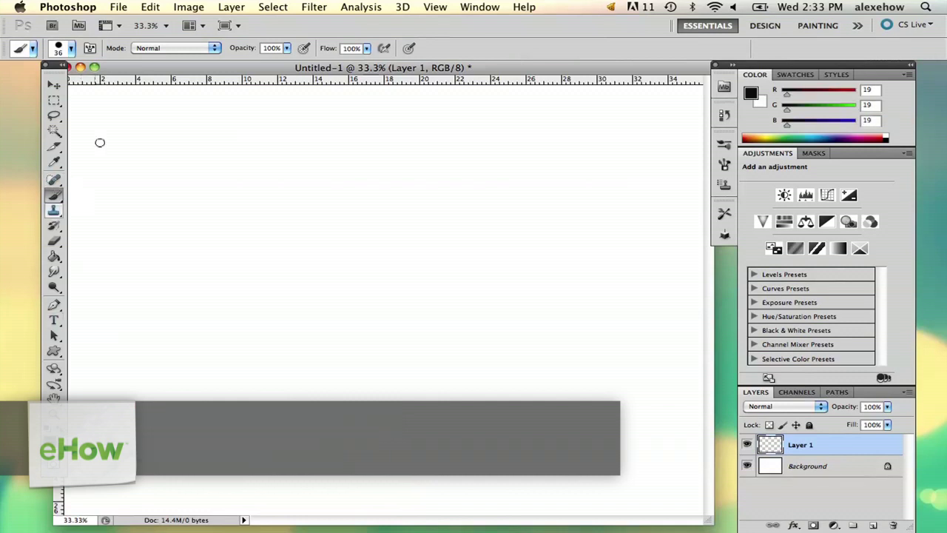
click(72, 48)
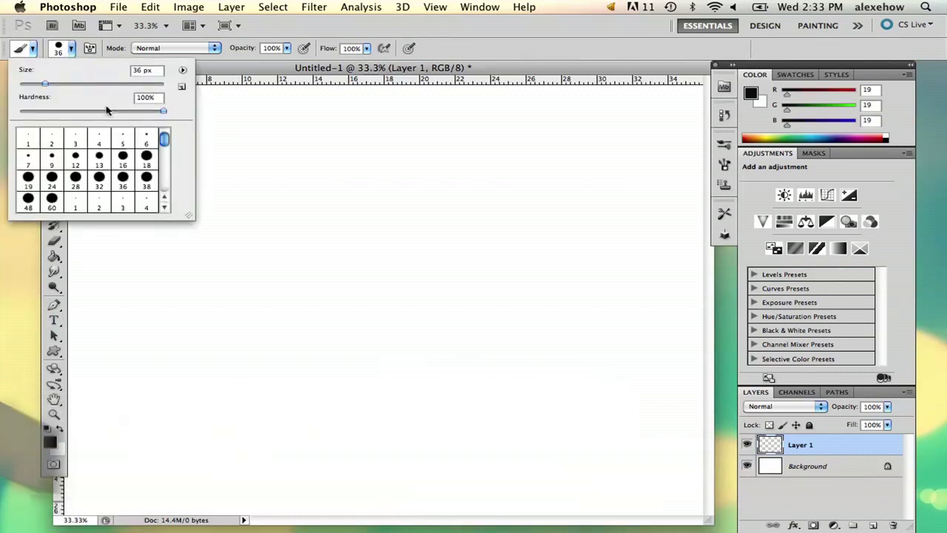
click(75, 139)
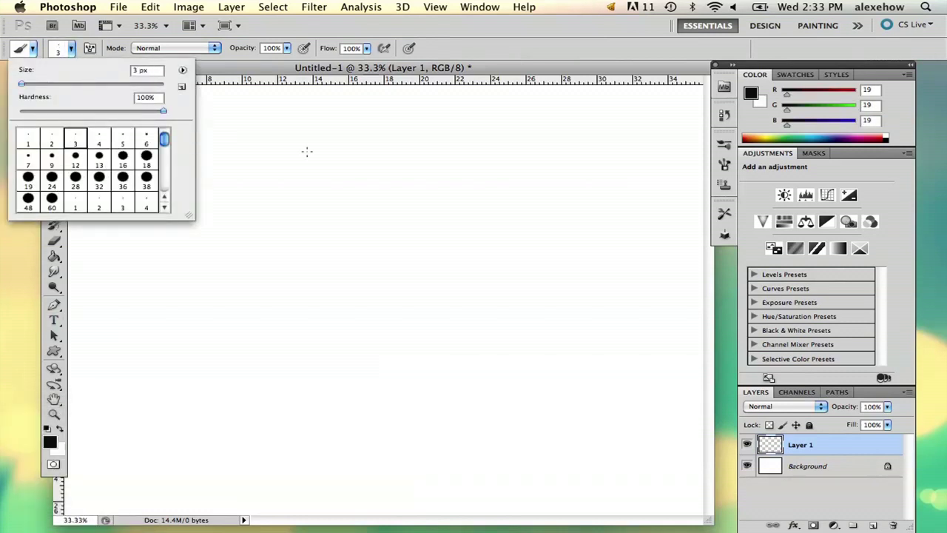
- Check the Brush panel's Shape Dynamics, then test-draw a stroke and clear it
click(479, 6)
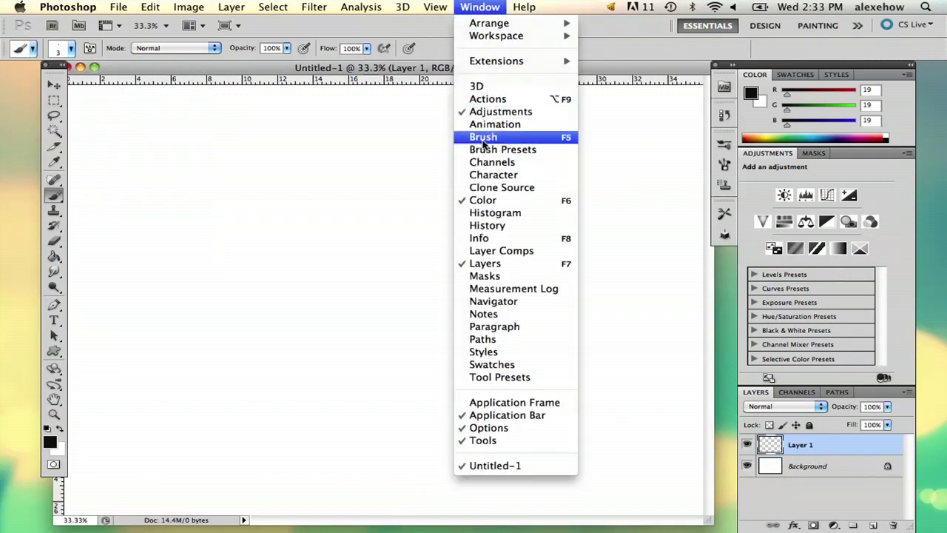
click(447, 163)
click(491, 191)
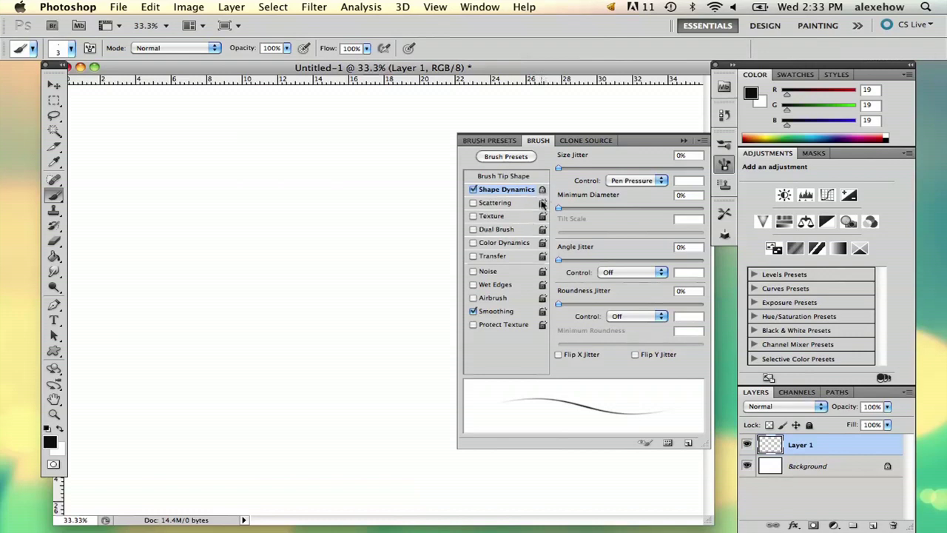
click(684, 140)
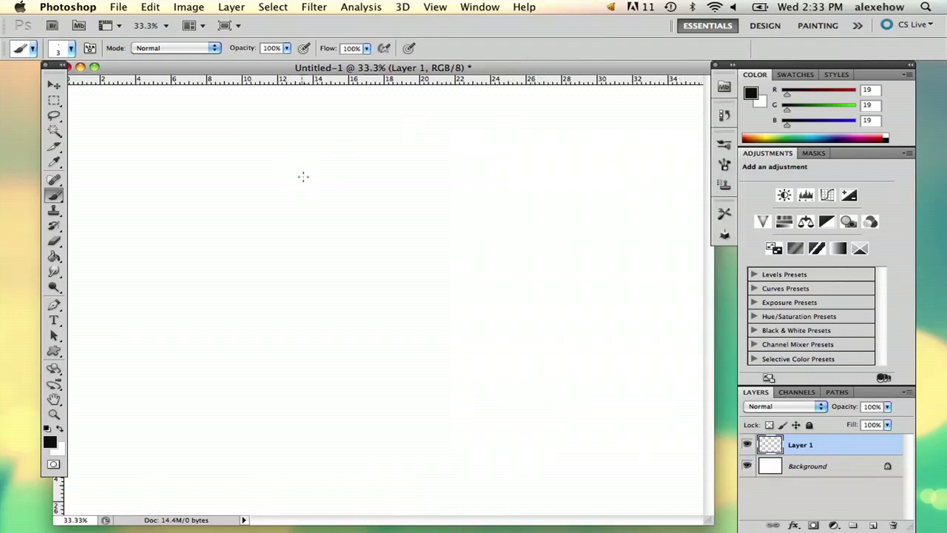
mouse_move(304, 176)
mouse_down()
mouse_move(300, 262)
mouse_move(349, 200)
mouse_move(311, 148)
mouse_move(341, 158)
mouse_up()
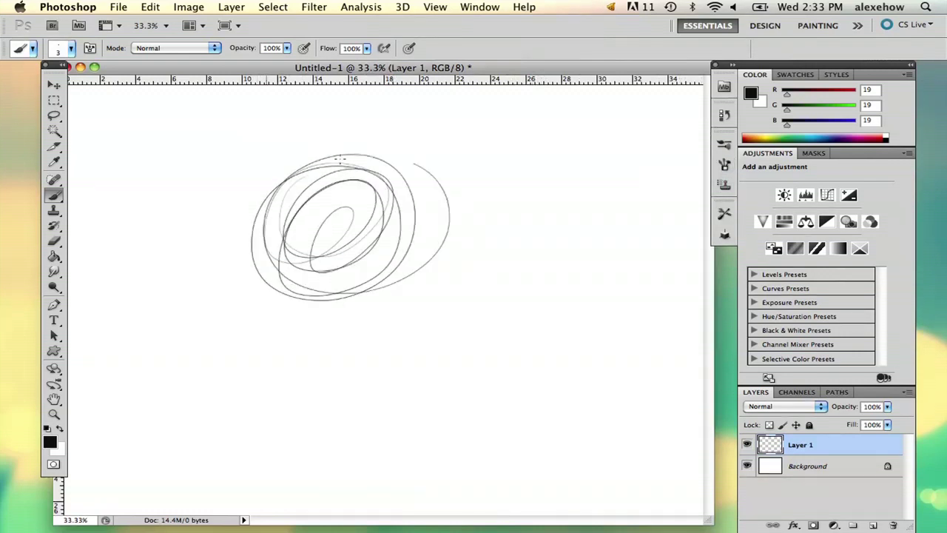
key(Delete)
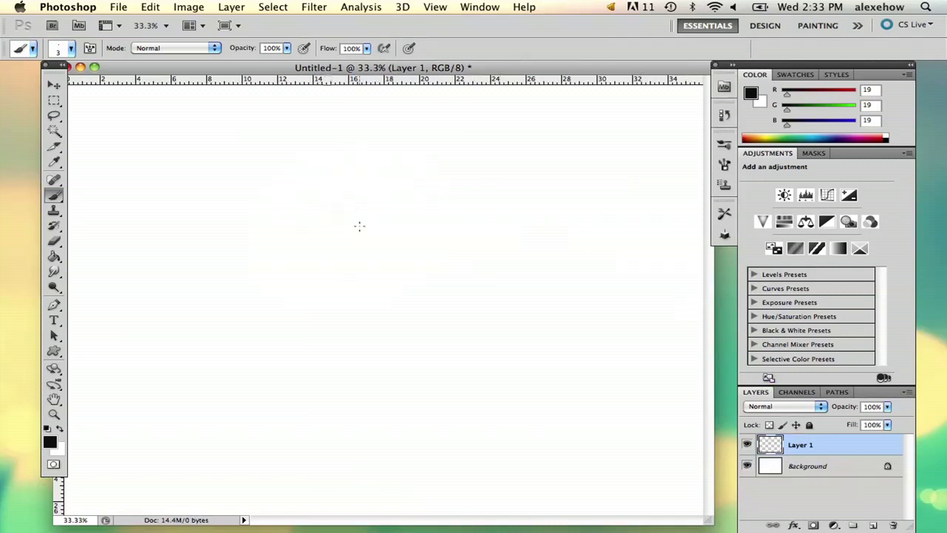
- Sketch the head circle and the snout's top and underside lines extending left
mouse_move(389, 143)
mouse_down()
mouse_move(427, 135)
mouse_move(449, 172)
mouse_move(449, 163)
mouse_move(408, 197)
mouse_up()
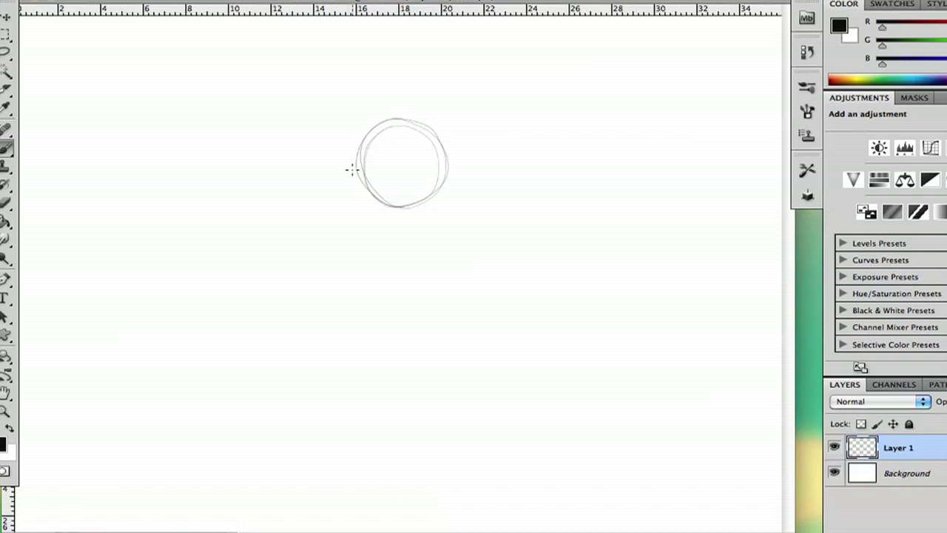
drag(286, 194, 353, 170)
mouse_move(290, 199)
mouse_down()
mouse_move(310, 215)
mouse_move(400, 203)
mouse_up()
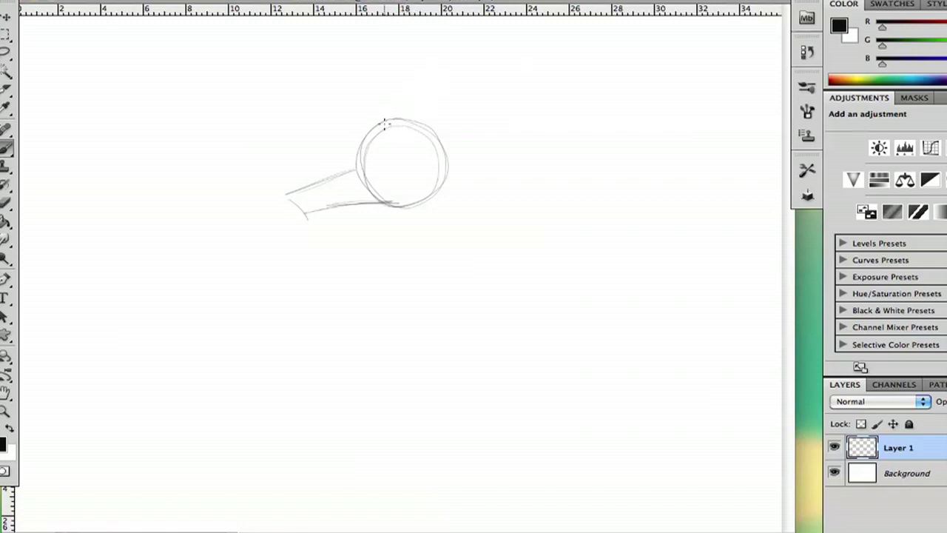
- Draw three curved horns on the head's top, plus small spikes at its edges
drag(407, 125, 472, 74)
key(ctrl+z)
drag(404, 122, 451, 70)
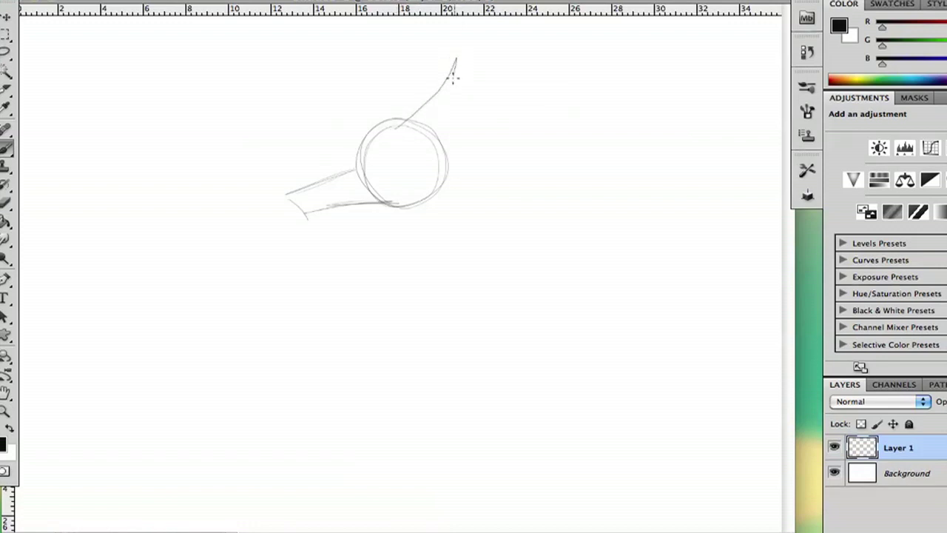
mouse_move(434, 116)
mouse_down()
mouse_move(426, 126)
mouse_move(408, 61)
mouse_up()
key(ctrl+z)
mouse_move(381, 118)
mouse_down()
mouse_move(402, 63)
mouse_move(406, 113)
mouse_move(389, 98)
mouse_up()
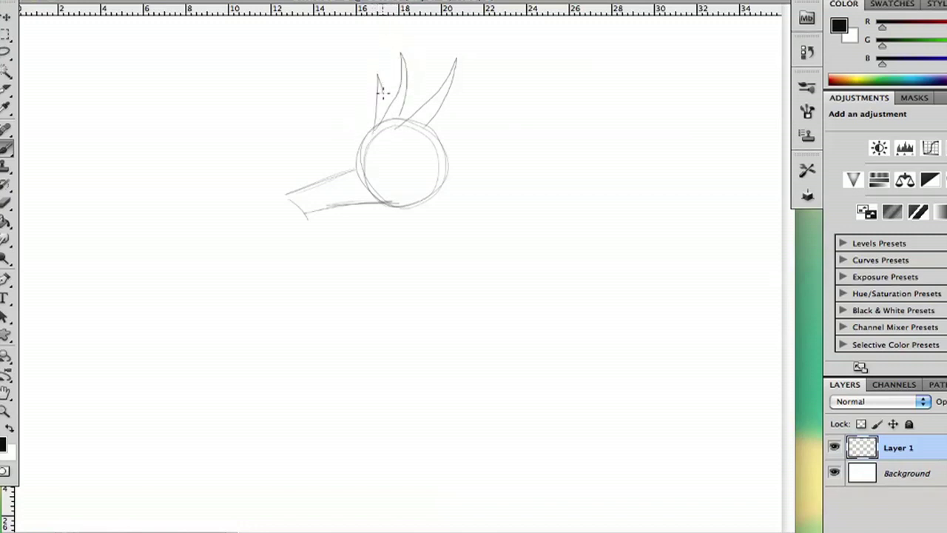
mouse_move(412, 139)
mouse_down()
mouse_move(475, 87)
mouse_move(463, 117)
mouse_up()
mouse_move(446, 158)
mouse_down()
mouse_move(437, 165)
mouse_move(440, 155)
mouse_up()
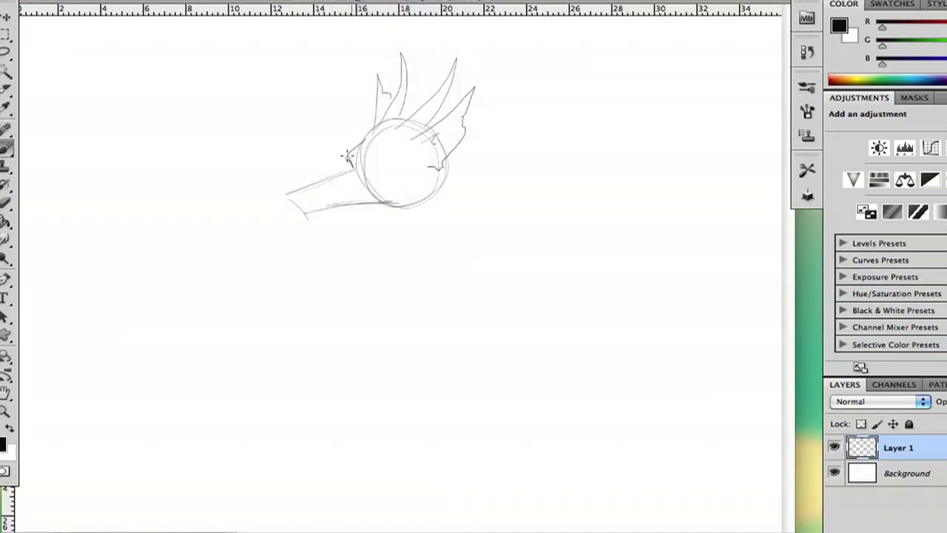
mouse_move(350, 153)
mouse_down()
mouse_move(362, 141)
mouse_move(273, 195)
mouse_up()
- Remove the dark stroke at the head's edge and extend the snout tip into a fang
key(ctrl+z)
mouse_move(258, 217)
mouse_down()
mouse_move(257, 227)
mouse_move(348, 198)
mouse_move(377, 202)
mouse_move(358, 239)
mouse_move(323, 268)
mouse_move(340, 284)
mouse_move(429, 218)
mouse_move(496, 204)
mouse_move(450, 182)
mouse_up()
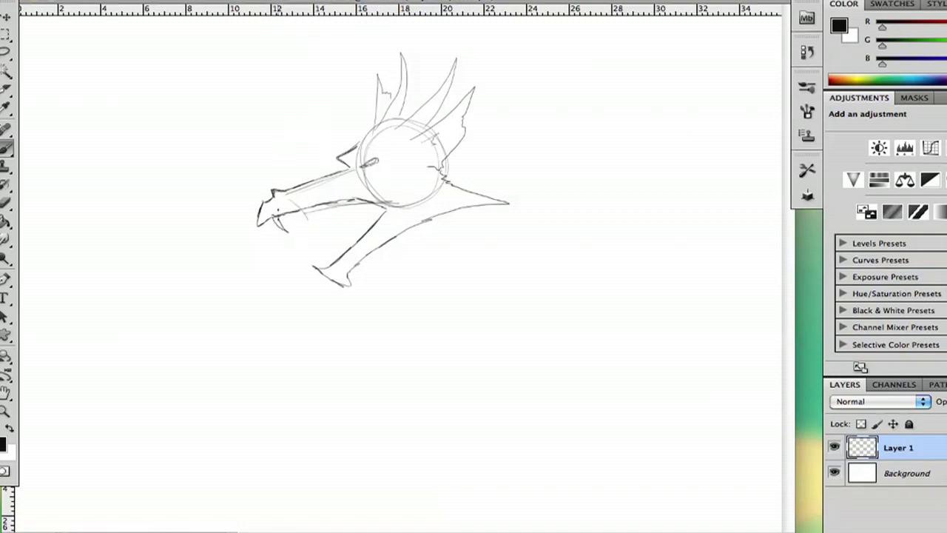
- Redraw fangs under the upper snout, add lower-jaw teeth and head detail marks
key(ctrl+z)
key(ctrl+z)
mouse_move(295, 213)
mouse_down()
mouse_move(299, 225)
mouse_move(320, 213)
mouse_move(352, 214)
mouse_up()
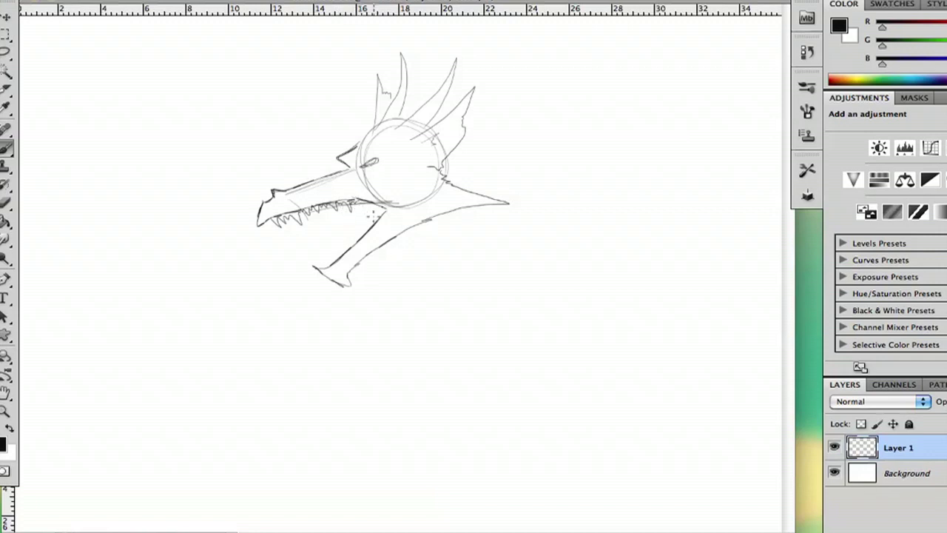
mouse_move(312, 252)
mouse_down()
mouse_move(330, 271)
mouse_move(383, 212)
mouse_up()
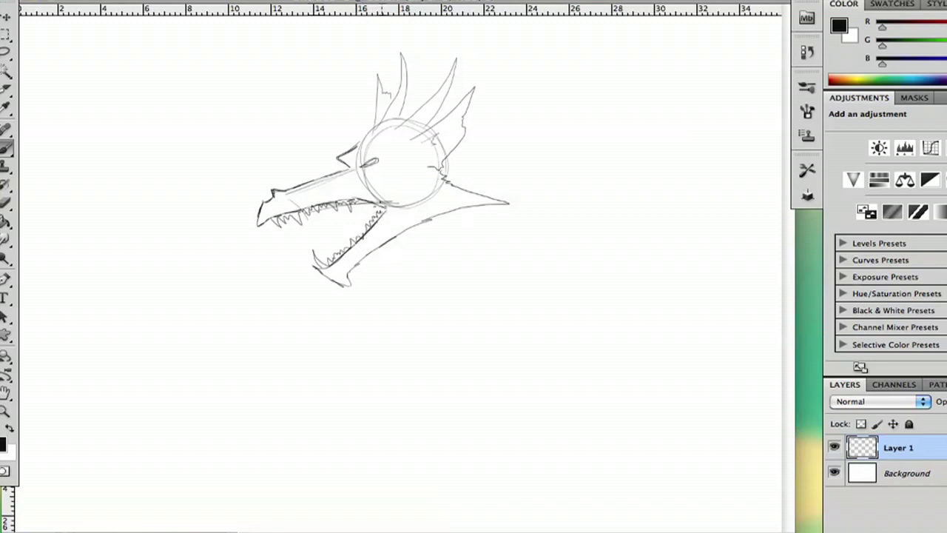
mouse_move(428, 175)
mouse_down()
mouse_move(413, 177)
mouse_move(435, 203)
mouse_up()
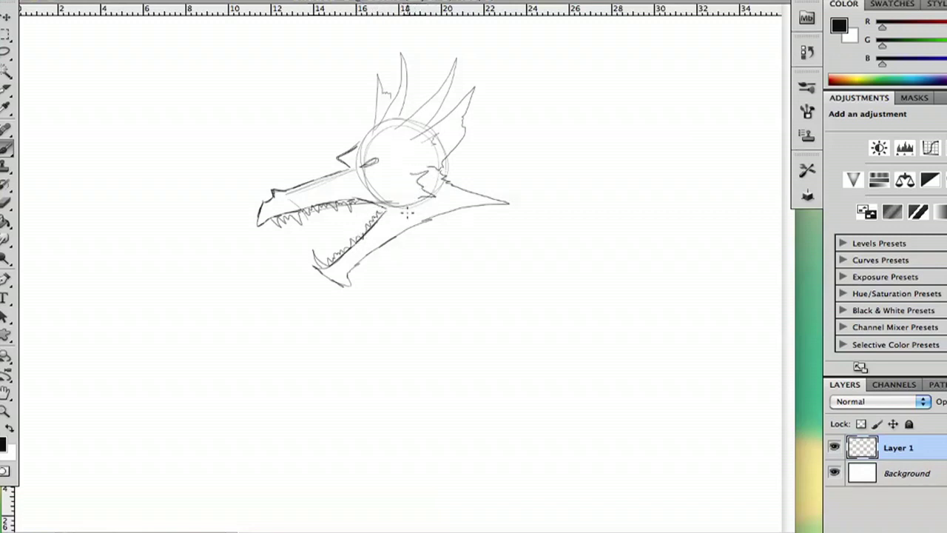
drag(401, 116, 412, 114)
- Draw a jagged spiky back ridge running right from behind the head
drag(462, 151, 557, 150)
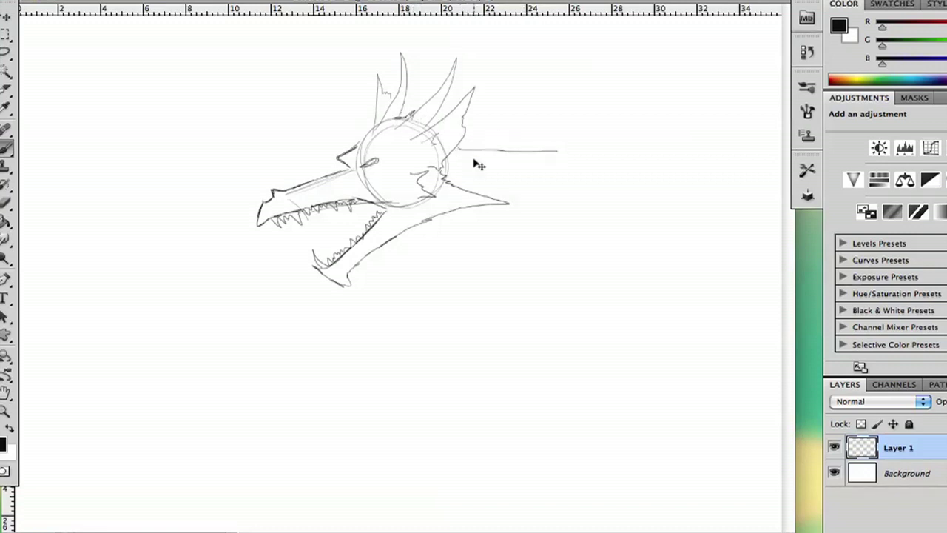
key(ctrl+z)
drag(459, 147, 530, 160)
key(ctrl+z)
mouse_move(466, 139)
mouse_down()
mouse_move(655, 156)
mouse_move(696, 145)
mouse_move(740, 165)
mouse_move(770, 159)
mouse_up()
drag(466, 147, 482, 147)
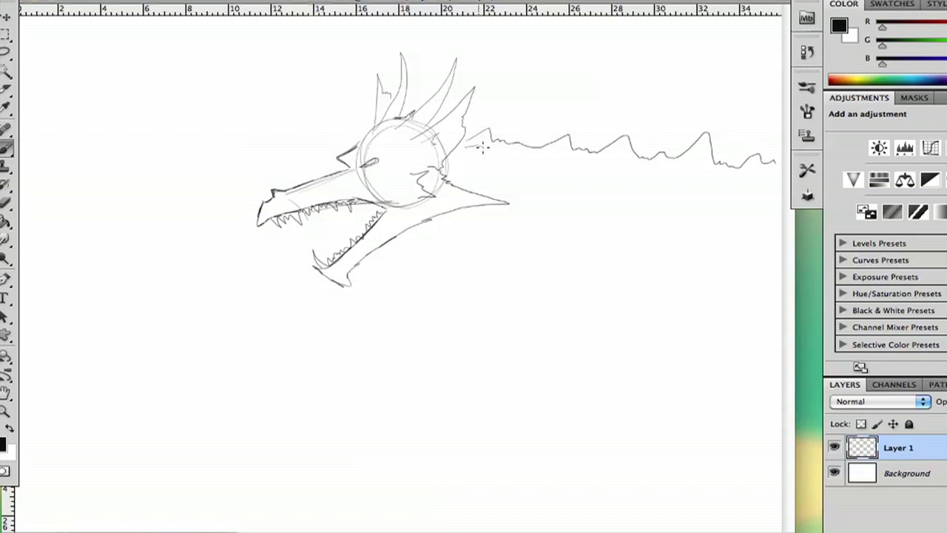
drag(598, 165, 657, 167)
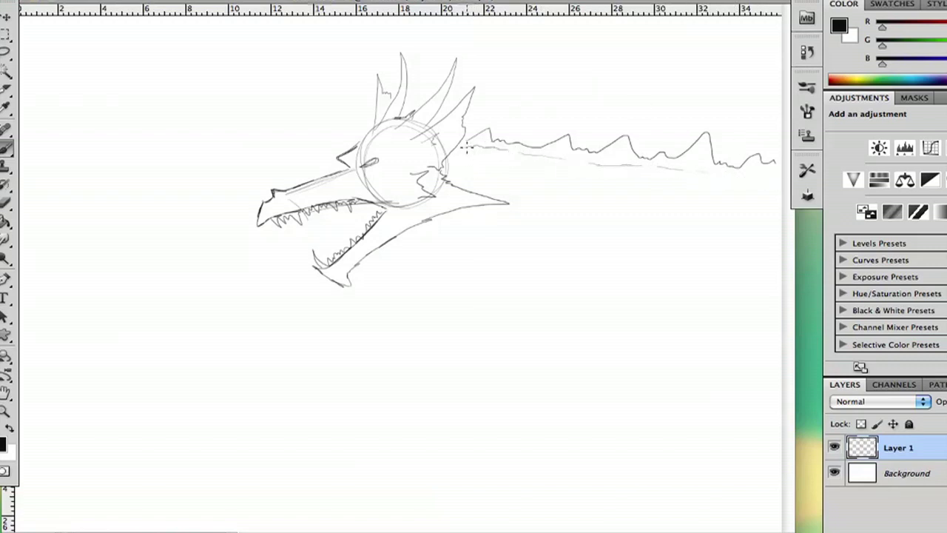
- Add scale strokes along the neck, then try a throat line under the jaw and undo it
drag(471, 158, 489, 180)
drag(564, 181, 574, 196)
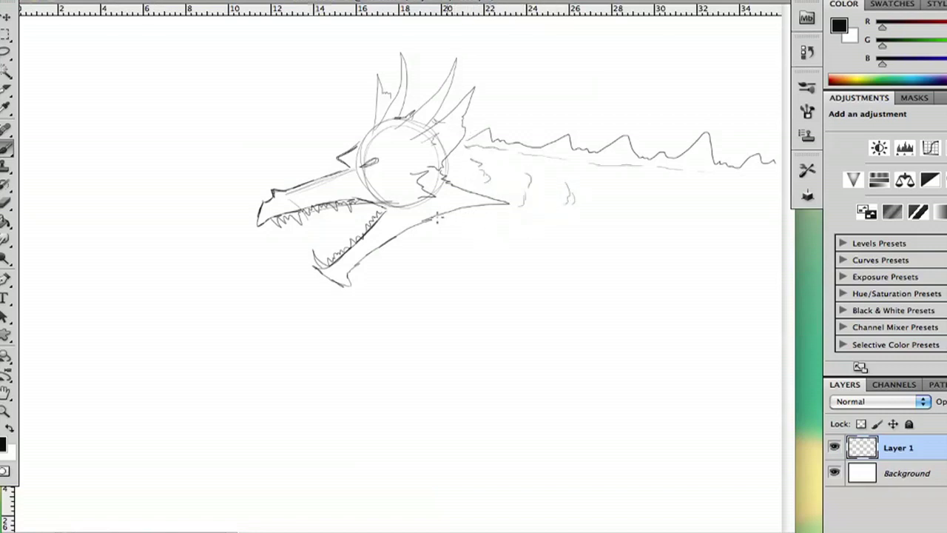
drag(437, 217, 551, 241)
key(ctrl+z)
drag(350, 268, 377, 282)
drag(392, 314, 384, 358)
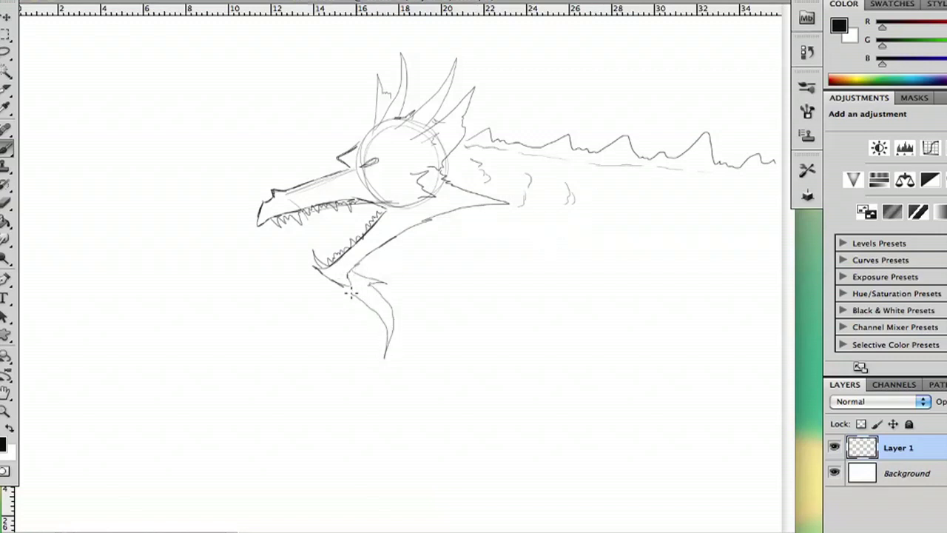
key(ctrl+alt+z)
key(ctrl+alt+z)
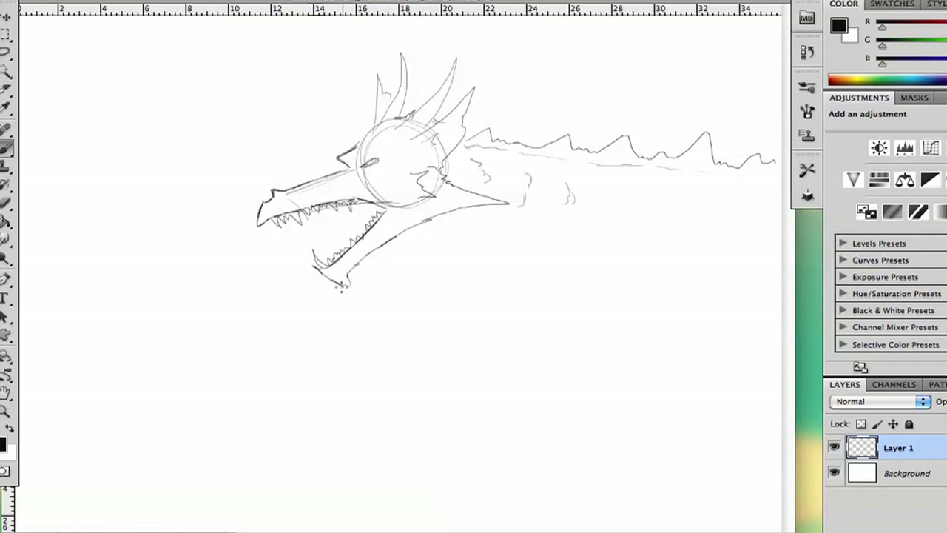
- Stroke over the chin spike, then draw the long diagonal belly line sweeping down-left
mouse_move(375, 314)
mouse_down()
mouse_move(353, 273)
mouse_move(425, 237)
mouse_move(414, 225)
mouse_move(467, 212)
mouse_move(569, 218)
mouse_move(692, 262)
mouse_up()
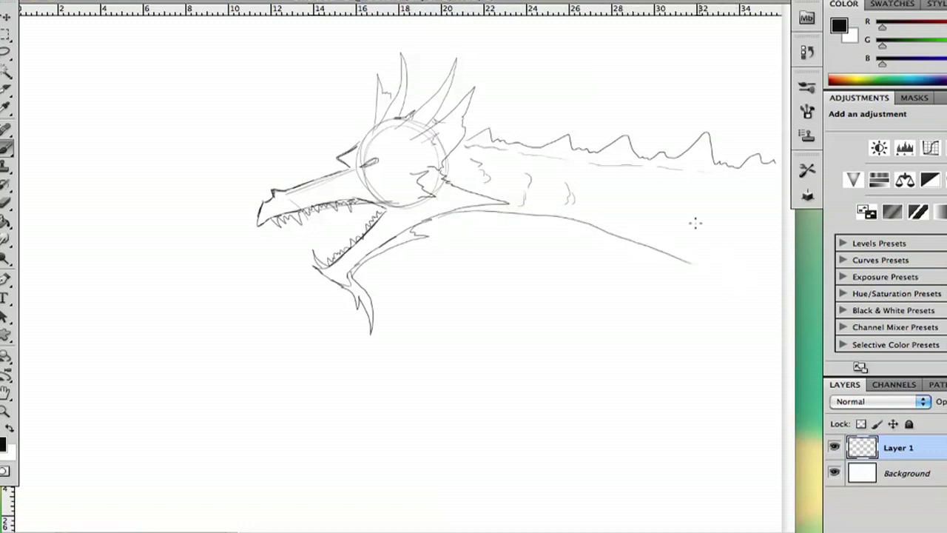
mouse_move(692, 205)
mouse_down()
mouse_move(701, 275)
mouse_move(702, 266)
mouse_up()
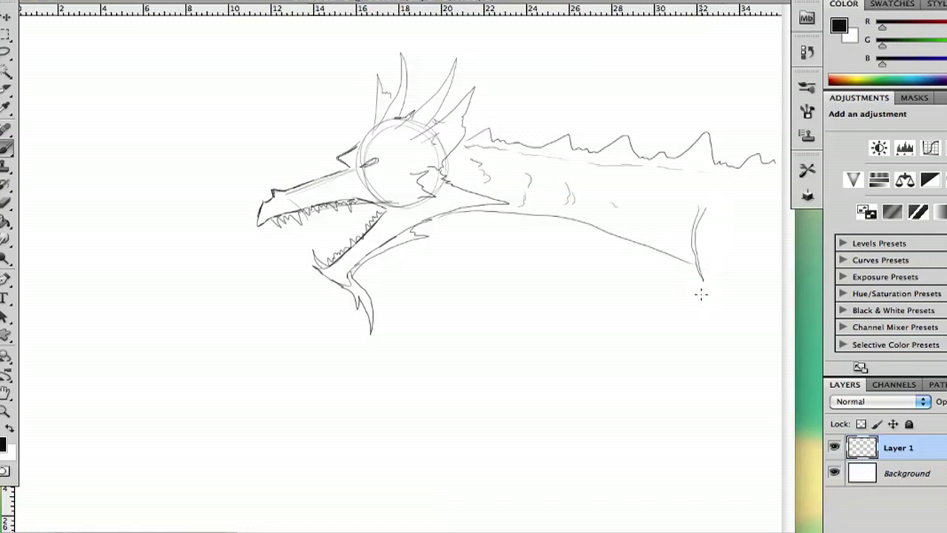
key(ctrl+alt+z)
key(ctrl+alt+z)
mouse_move(738, 212)
mouse_down()
mouse_move(630, 313)
mouse_move(333, 389)
mouse_move(344, 414)
mouse_up()
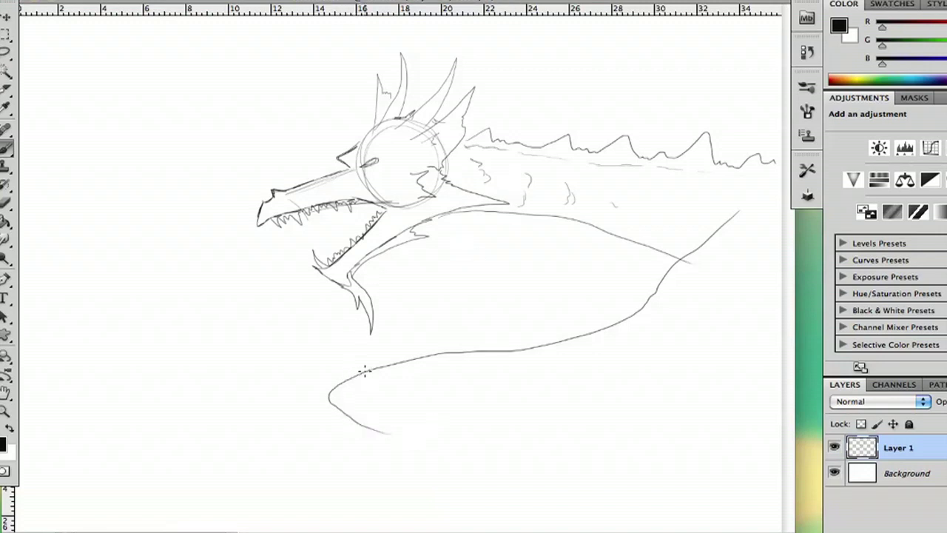
- Draw the hooked front tip and long underside strokes out to the right canvas edge
drag(363, 373, 319, 376)
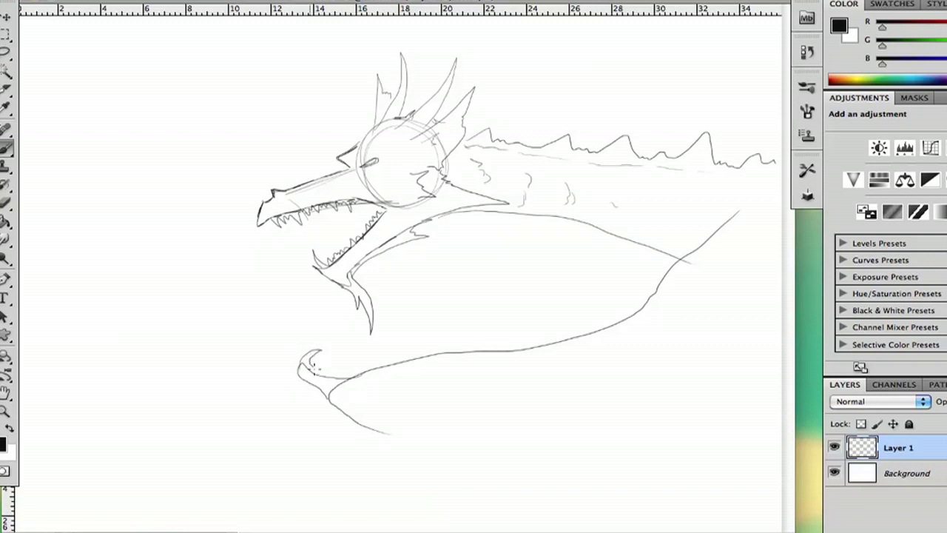
drag(311, 354, 310, 362)
mouse_move(398, 435)
mouse_down()
mouse_move(560, 447)
mouse_move(781, 487)
mouse_move(677, 440)
mouse_move(527, 429)
mouse_up()
key(ctrl+z)
mouse_move(771, 474)
mouse_down()
mouse_move(692, 453)
mouse_move(406, 424)
mouse_move(571, 404)
mouse_move(783, 434)
mouse_move(676, 400)
mouse_move(424, 385)
mouse_move(626, 353)
mouse_move(781, 385)
mouse_up()
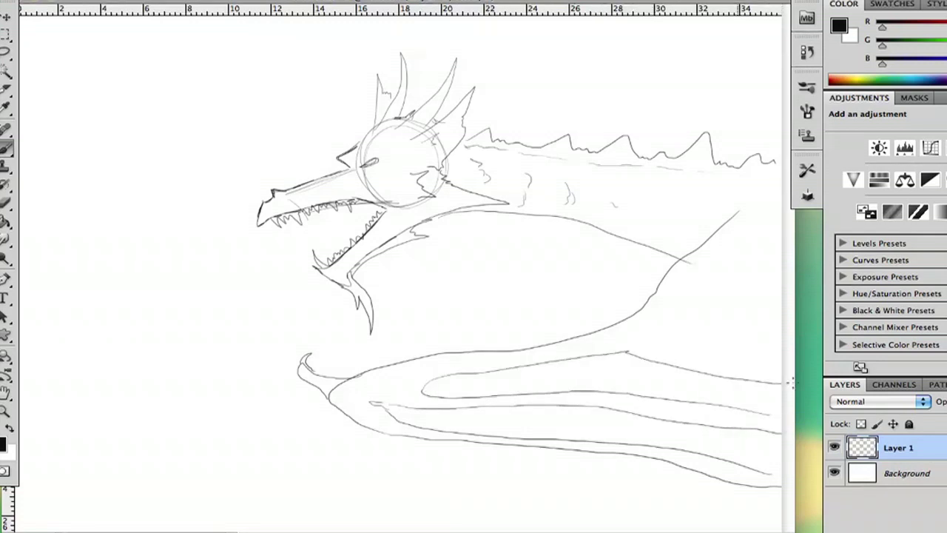
mouse_move(767, 467)
mouse_down()
mouse_move(759, 429)
mouse_move(769, 388)
mouse_move(693, 339)
mouse_move(731, 313)
mouse_move(781, 308)
mouse_up()
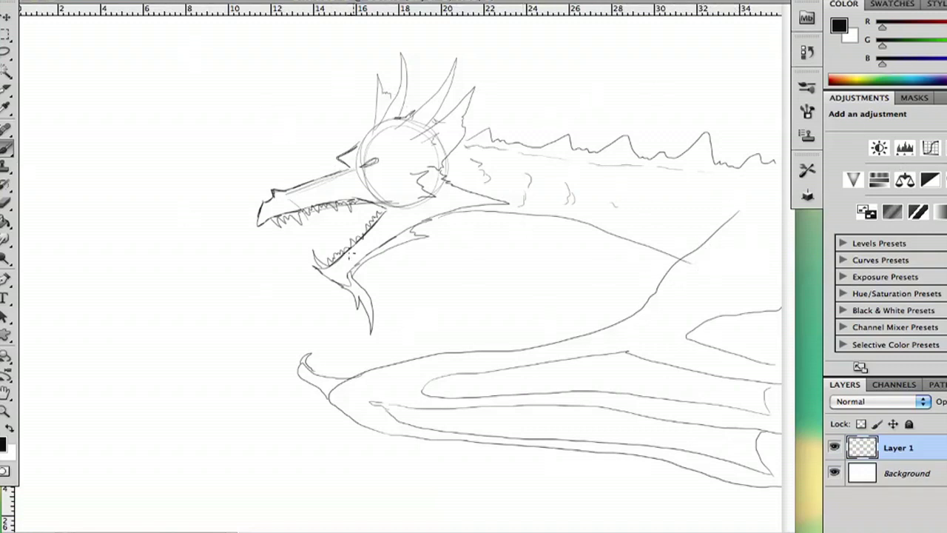
- Try a curve across the neck and a left wing edge, undoing both
mouse_move(588, 231)
mouse_down()
mouse_move(569, 281)
mouse_move(378, 327)
mouse_move(358, 362)
mouse_move(400, 366)
mouse_up()
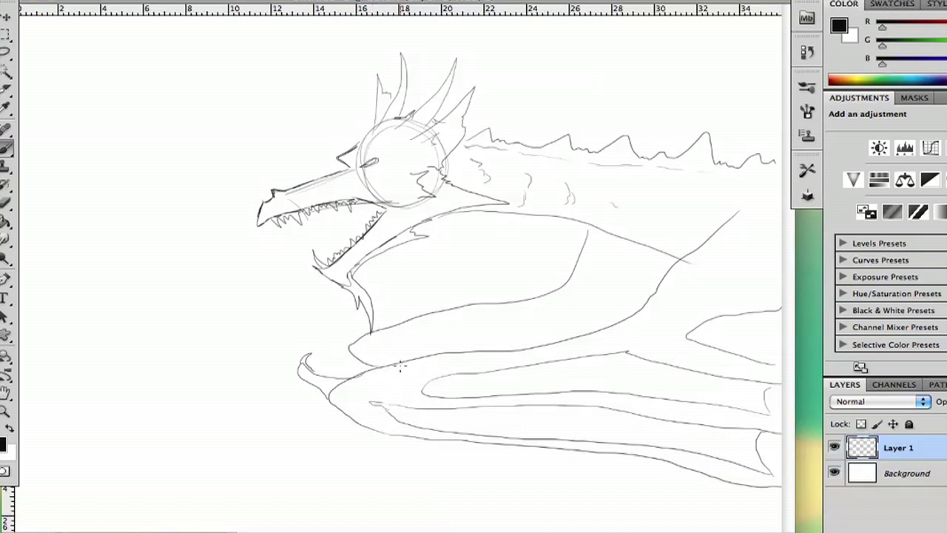
key(ctrl+z)
mouse_move(64, 384)
mouse_down()
mouse_move(94, 283)
mouse_move(226, 319)
mouse_up()
key(ctrl+z)
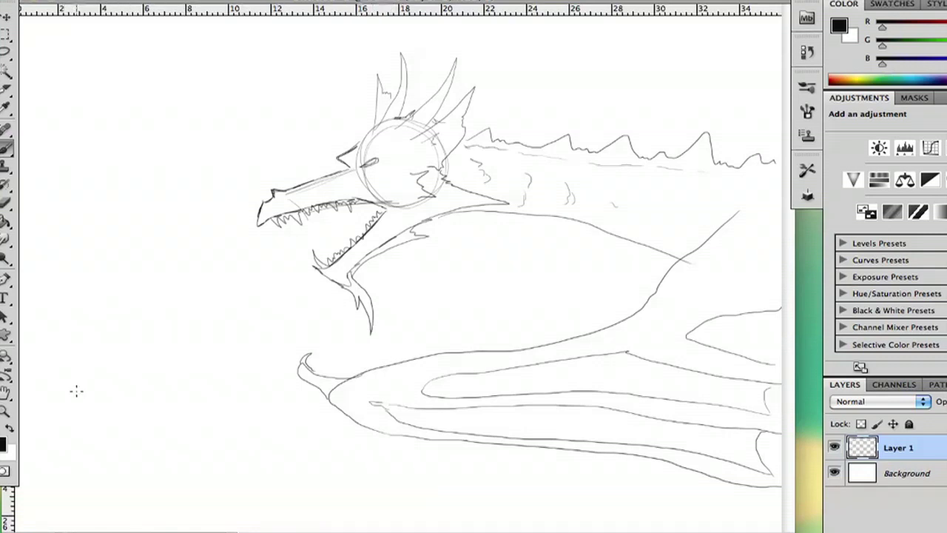
- Sketch the folded wing's edges, bone and membrane lines, then step back through the wing strokes
mouse_move(74, 389)
mouse_down()
mouse_move(89, 287)
mouse_move(138, 241)
mouse_move(170, 230)
mouse_up()
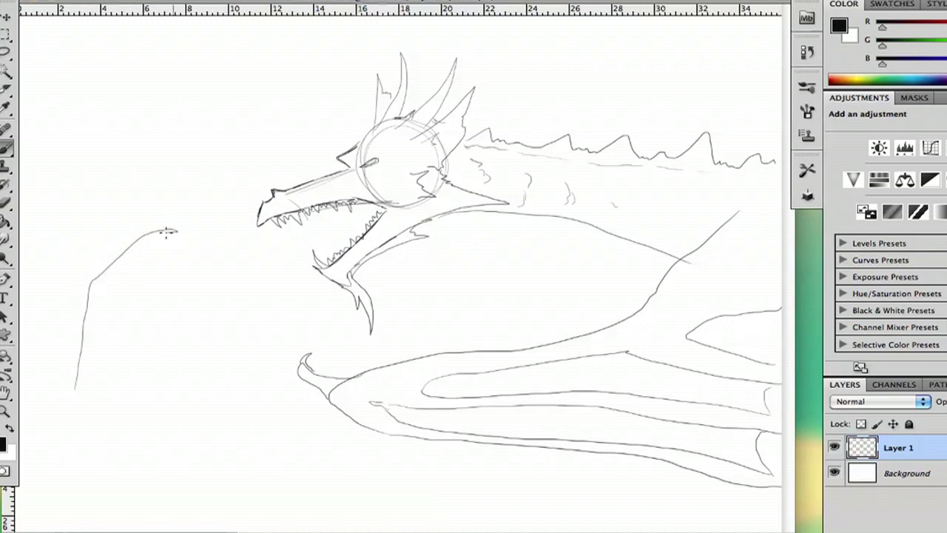
mouse_move(142, 257)
mouse_down()
mouse_move(275, 261)
mouse_move(336, 300)
mouse_up()
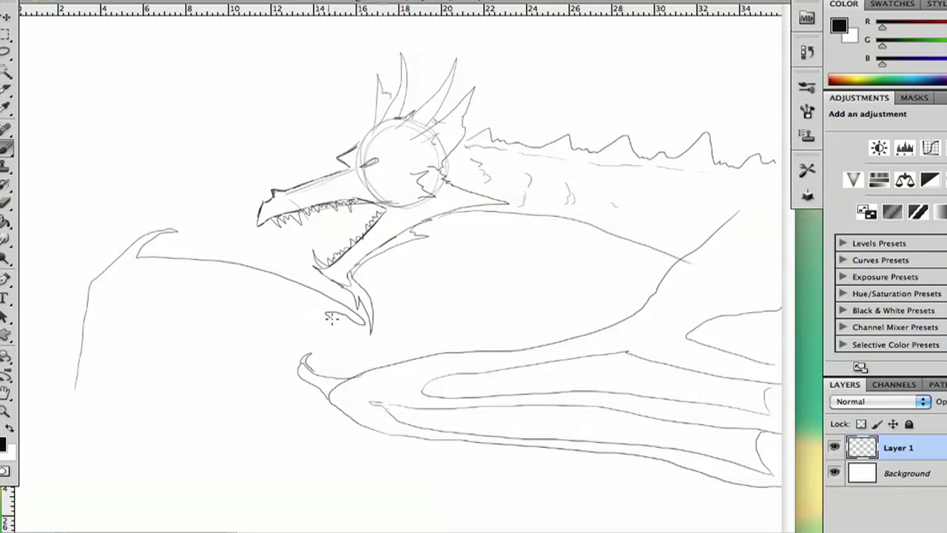
mouse_move(349, 334)
mouse_down()
mouse_move(356, 349)
mouse_move(298, 367)
mouse_move(292, 386)
mouse_up()
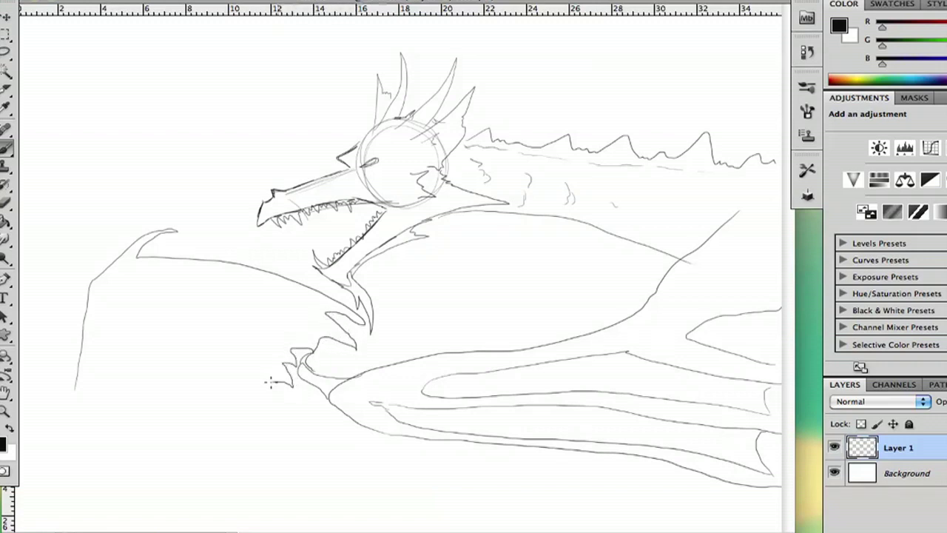
mouse_move(235, 403)
mouse_down()
mouse_move(148, 410)
mouse_move(135, 421)
mouse_up()
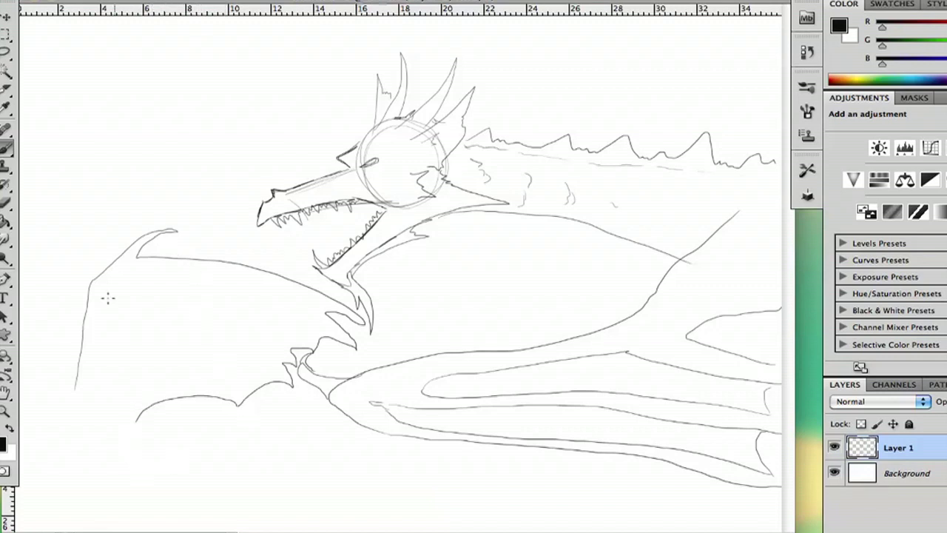
mouse_move(105, 295)
mouse_down()
mouse_move(127, 264)
mouse_move(197, 270)
mouse_move(285, 291)
mouse_move(310, 328)
mouse_move(166, 295)
mouse_move(339, 332)
mouse_up()
mouse_move(107, 298)
mouse_down()
mouse_move(288, 383)
mouse_move(127, 302)
mouse_move(181, 389)
mouse_up()
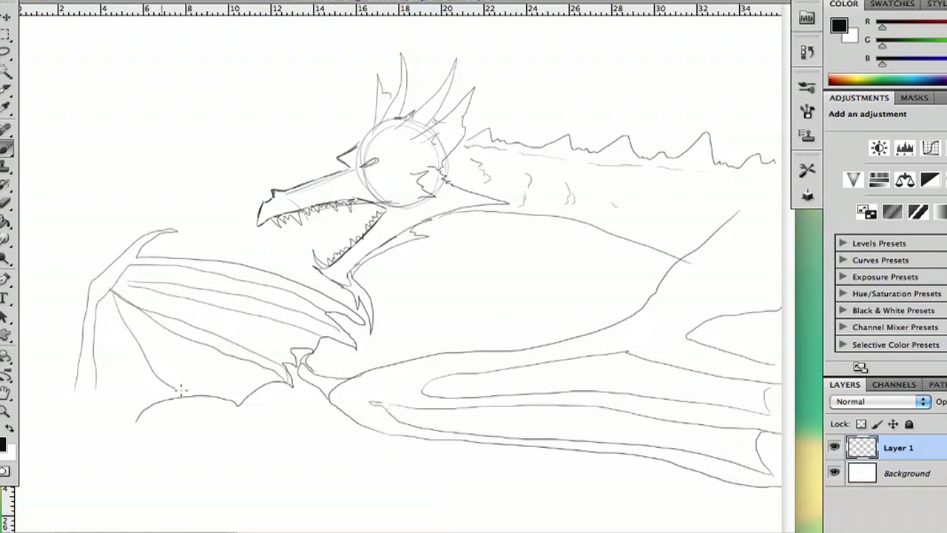
drag(236, 404, 119, 314)
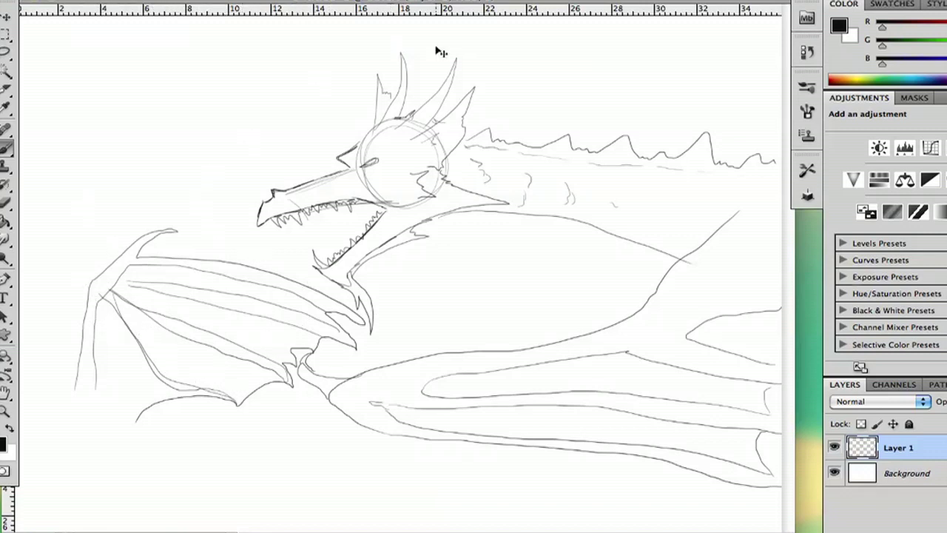
key(ctrl+alt+z)
key(ctrl+alt+z)
key(ctrl+alt+z)
key(ctrl+alt+z)
key(ctrl+alt+z)
key(ctrl+alt+z)
key(ctrl+alt+z)
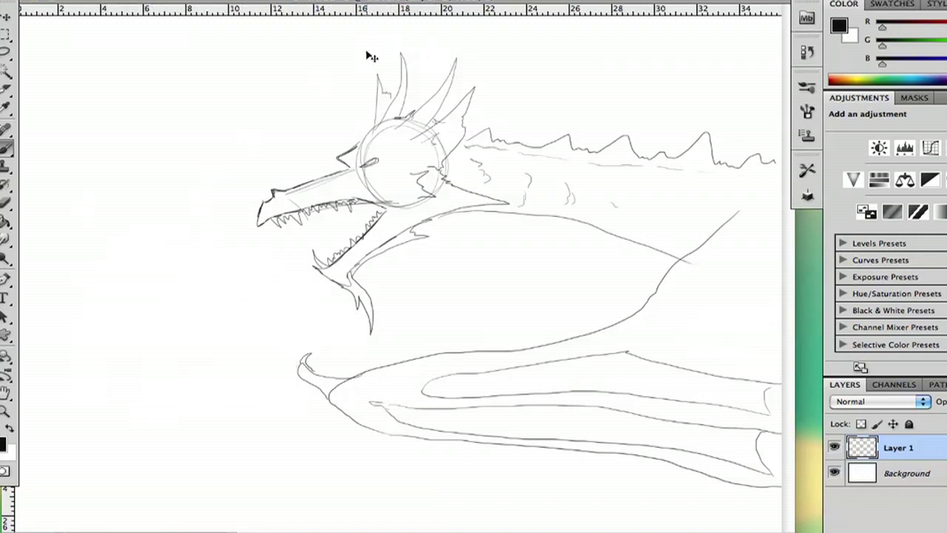